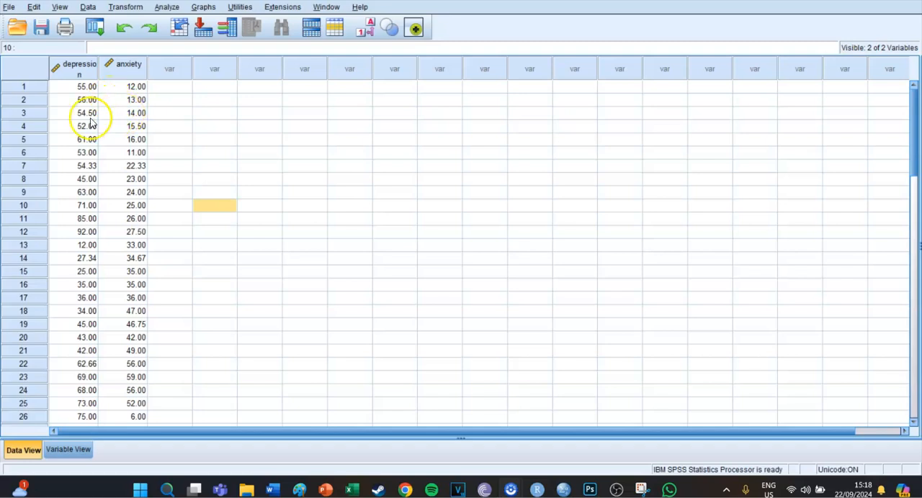
# Step: Inspect the depression and anxiety scores, and check both variables' measurement level in the variable definitions
pyautogui.click(86, 116)
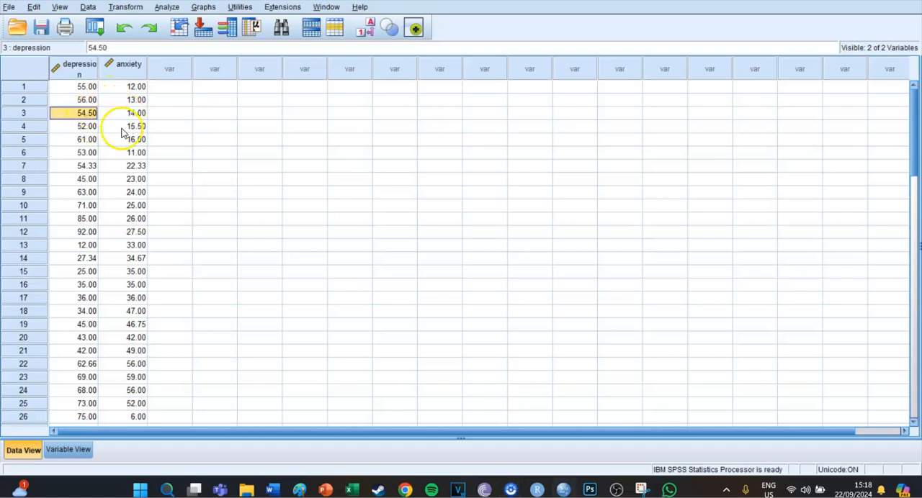
pyautogui.click(138, 167)
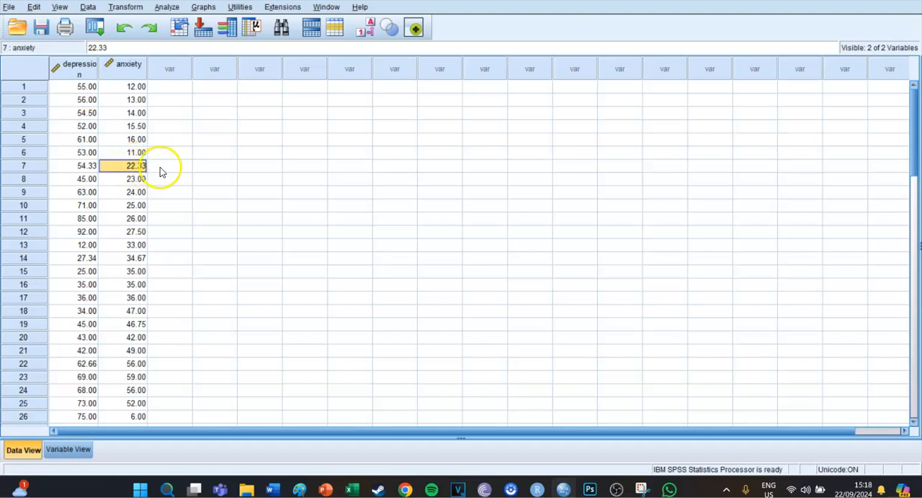
pyautogui.click(160, 171)
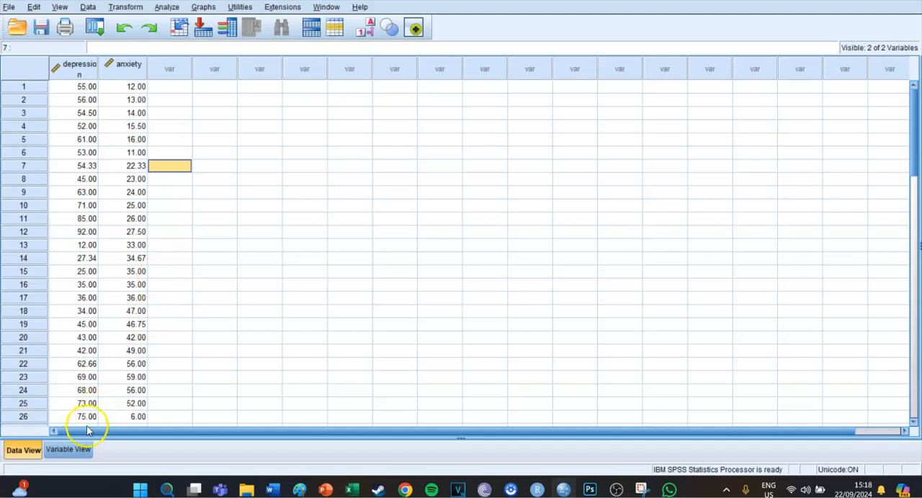
pyautogui.click(81, 448)
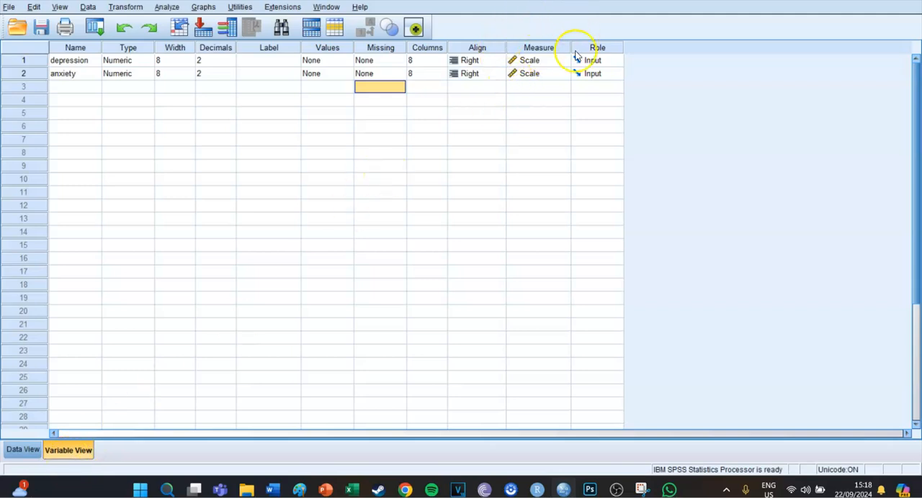
pyautogui.click(539, 62)
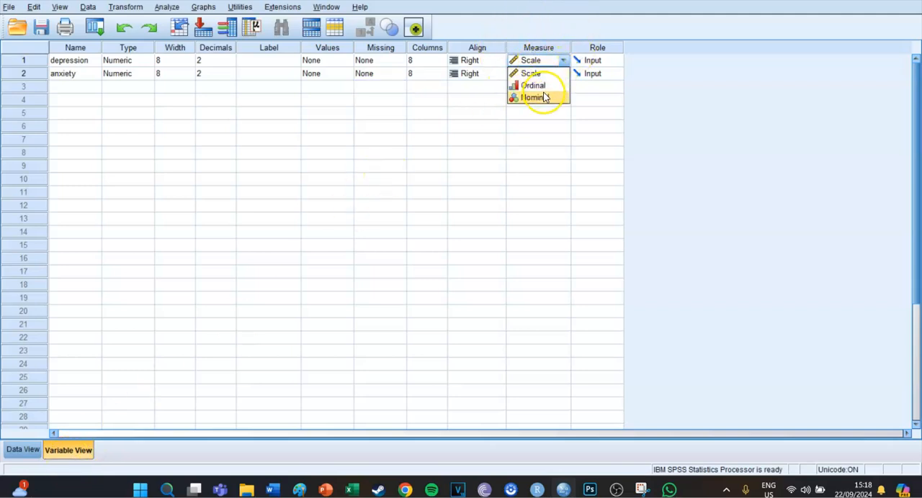
pyautogui.click(536, 129)
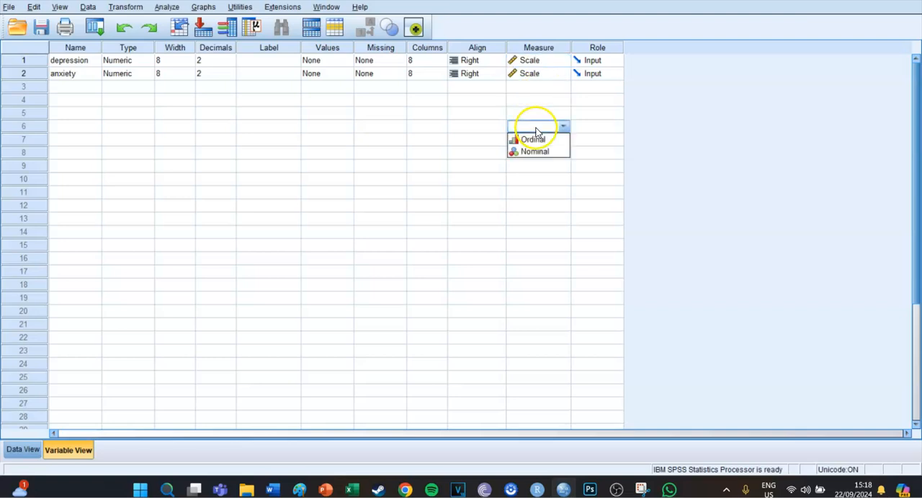
pyautogui.click(544, 90)
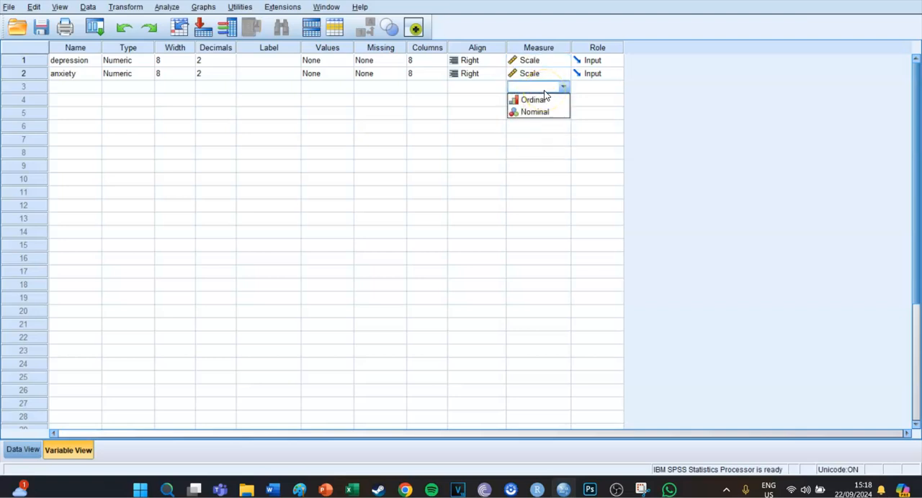
pyautogui.click(563, 88)
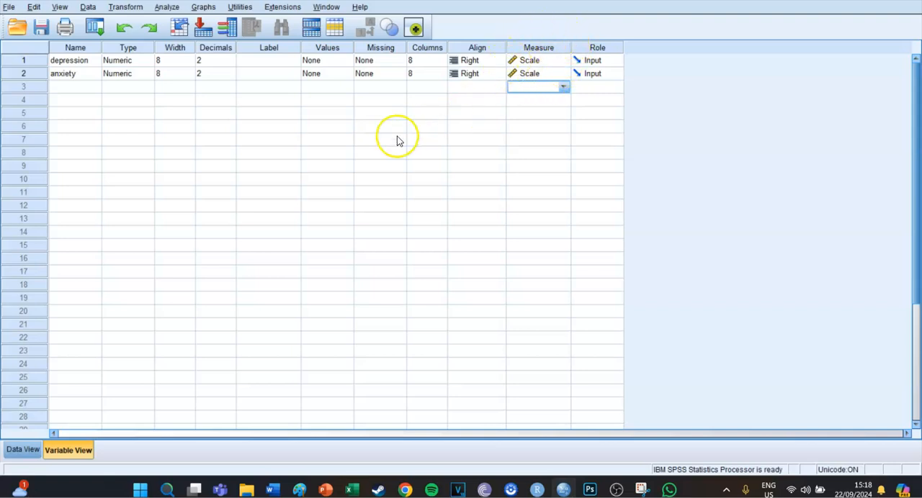
# Step: Return to the data sheet and look through all cases of depression and anxiety down to the last row
pyautogui.click(23, 452)
pyautogui.scroll(-4, 205, 280)
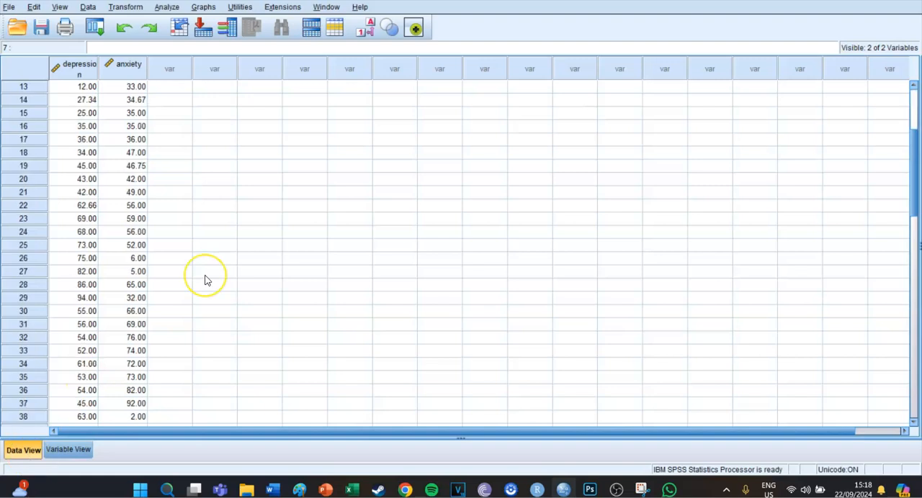
pyautogui.scroll(-10, 205, 281)
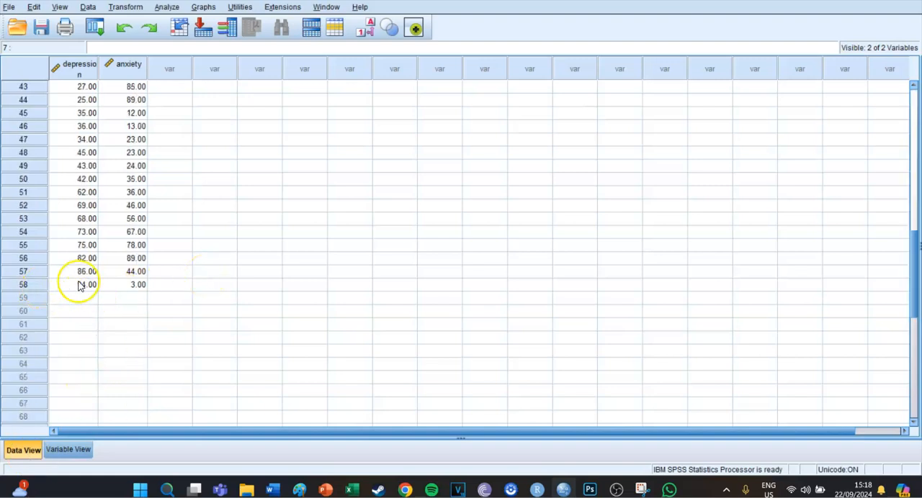
pyautogui.scroll(14, 204, 245)
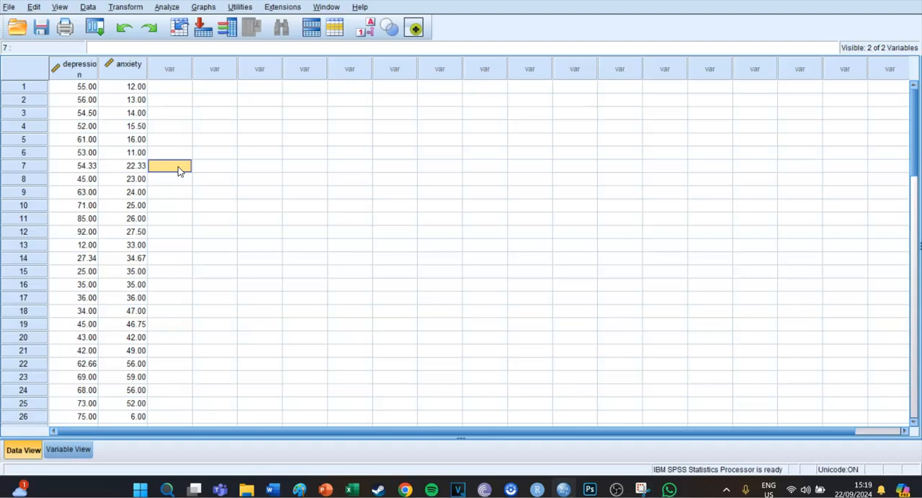
# Step: Set up an Explore analysis with depression and anxiety as dependent variables and boxplots set to None
pyautogui.click(167, 7)
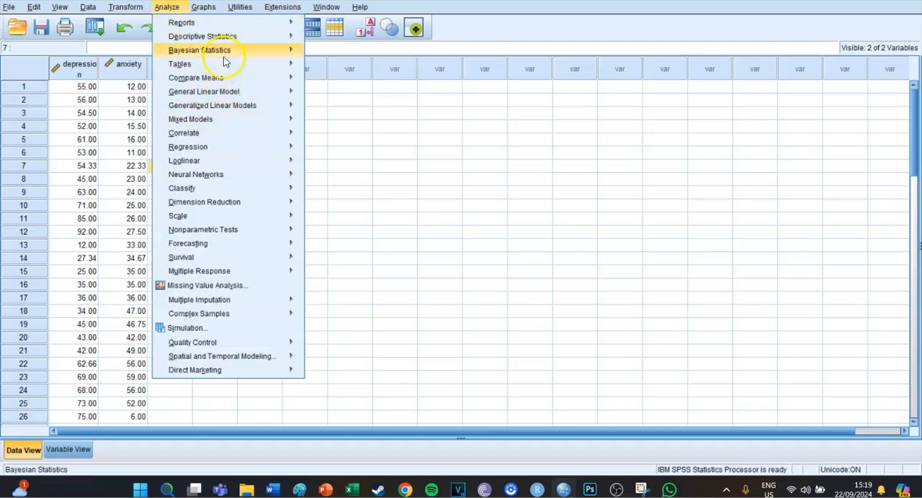
pyautogui.moveTo(233, 35)
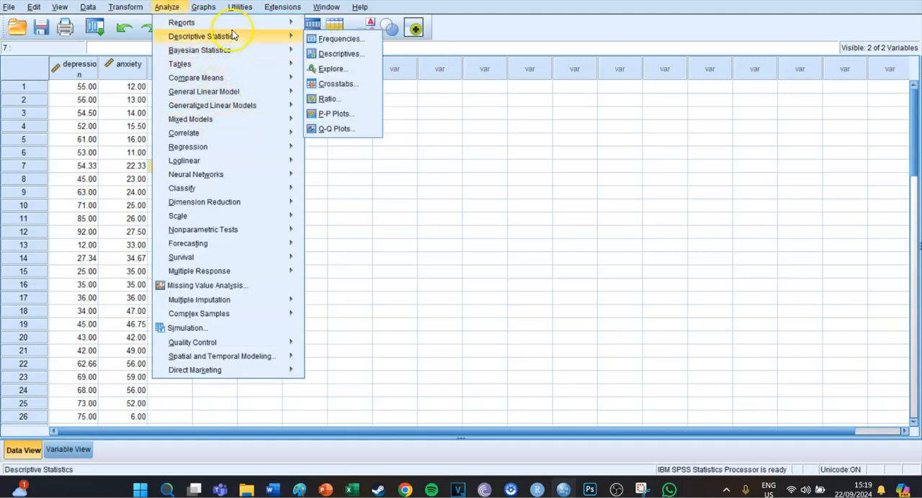
pyautogui.click(334, 70)
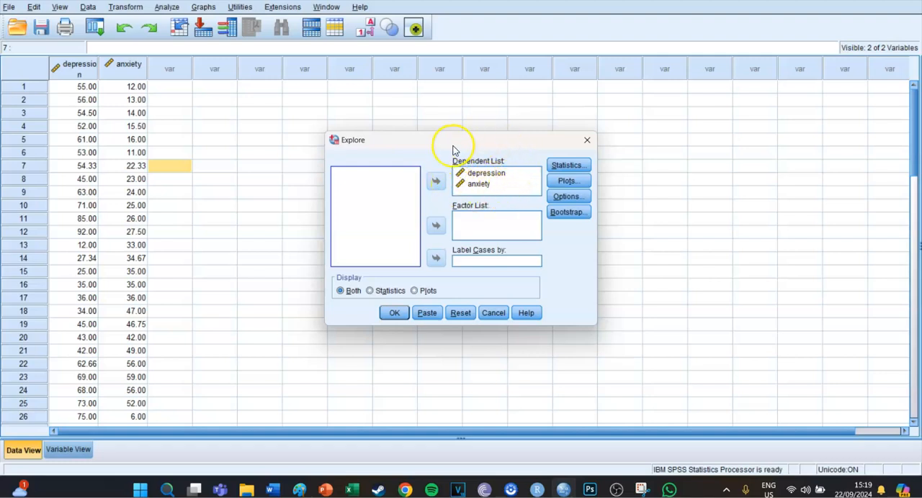
pyautogui.click(566, 180)
pyautogui.click(431, 175)
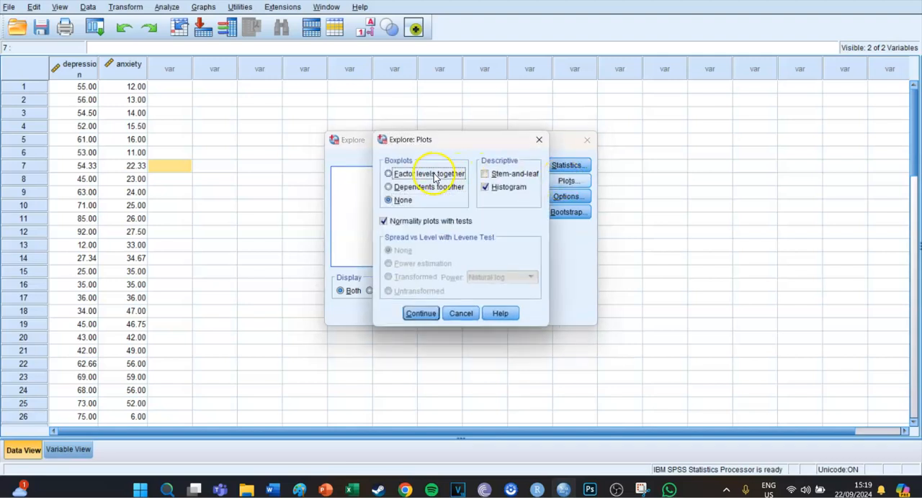
pyautogui.click(405, 201)
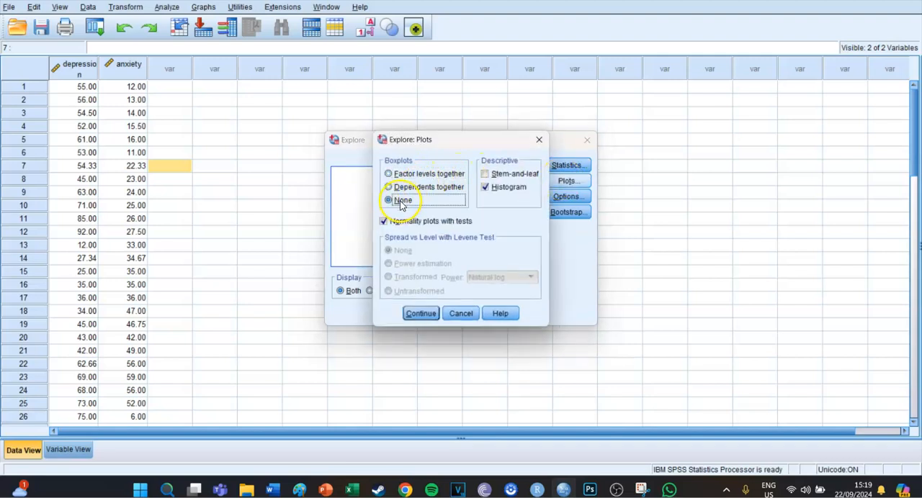
# Step: Choose only Histogram as the descriptive plot, include normality plots with tests, and accept the plot settings
pyautogui.click(486, 175)
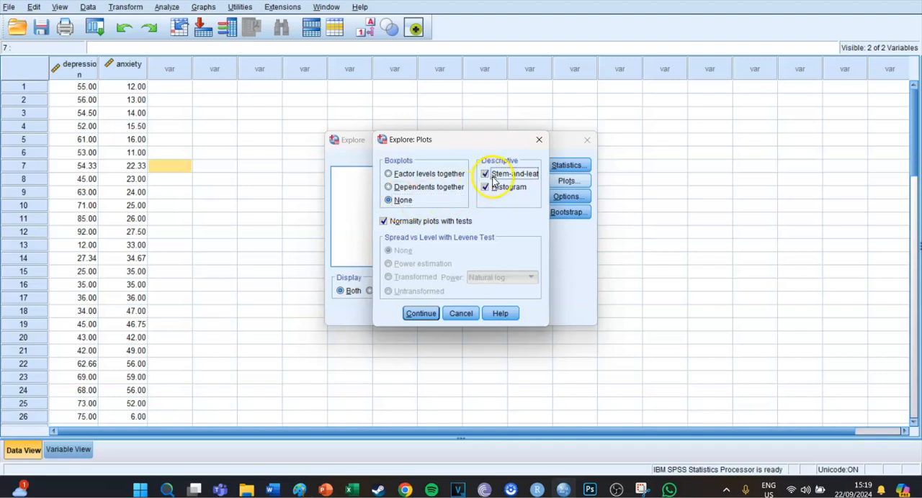
pyautogui.click(489, 188)
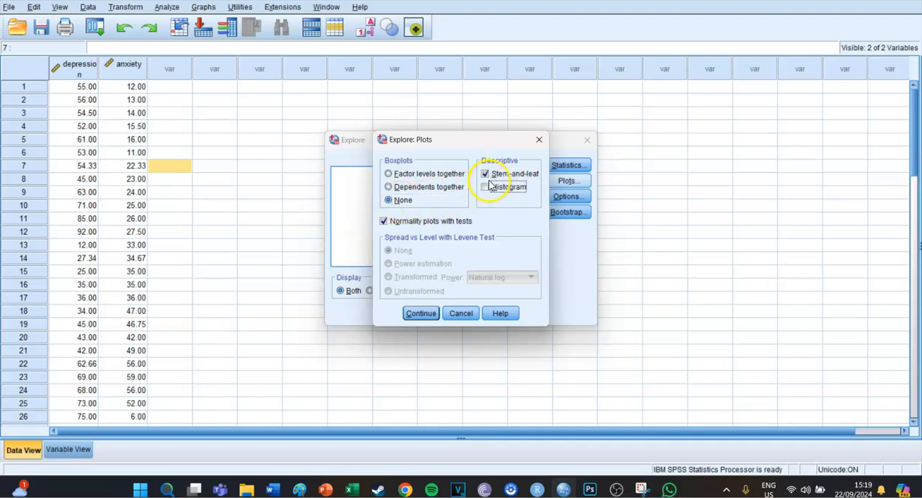
pyautogui.click(486, 174)
pyautogui.click(485, 188)
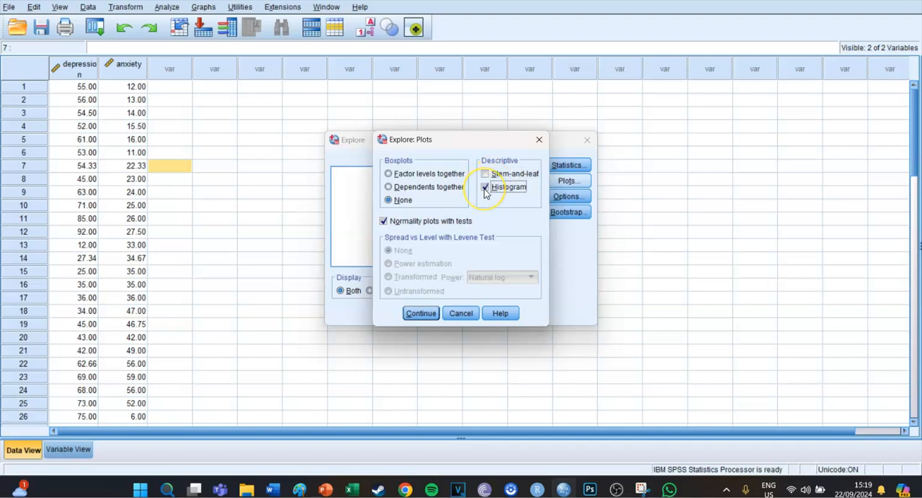
pyautogui.click(383, 222)
pyautogui.click(382, 222)
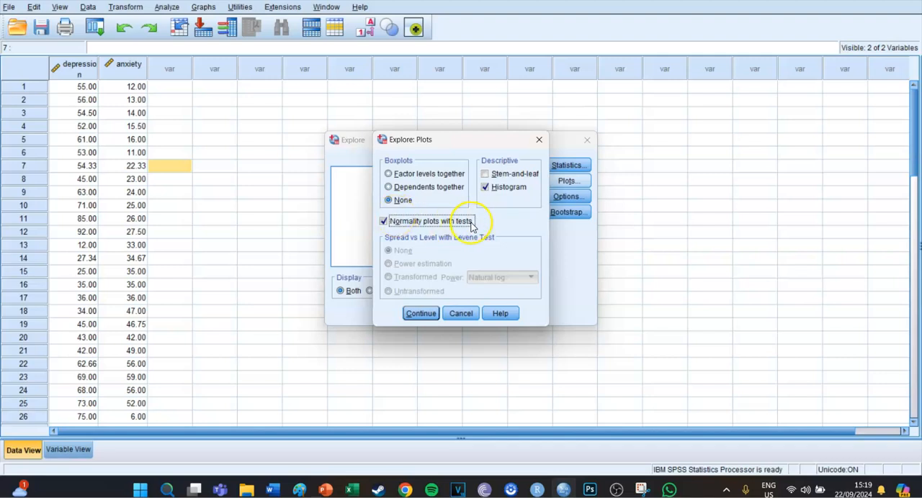
pyautogui.click(421, 313)
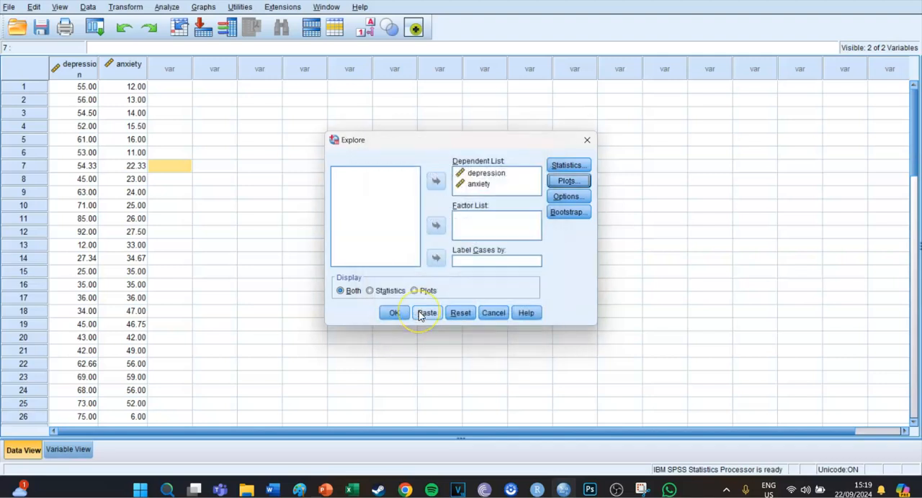
# Step: Paste the Explore command as syntax and run the EXAMINE block for depression and anxiety
pyautogui.click(425, 315)
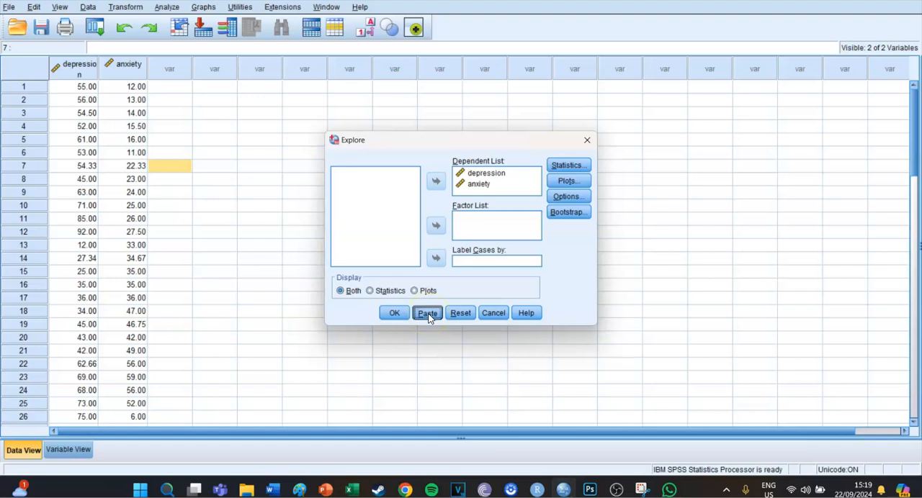
pyautogui.moveTo(382, 226); pyautogui.dragTo(303, 173)
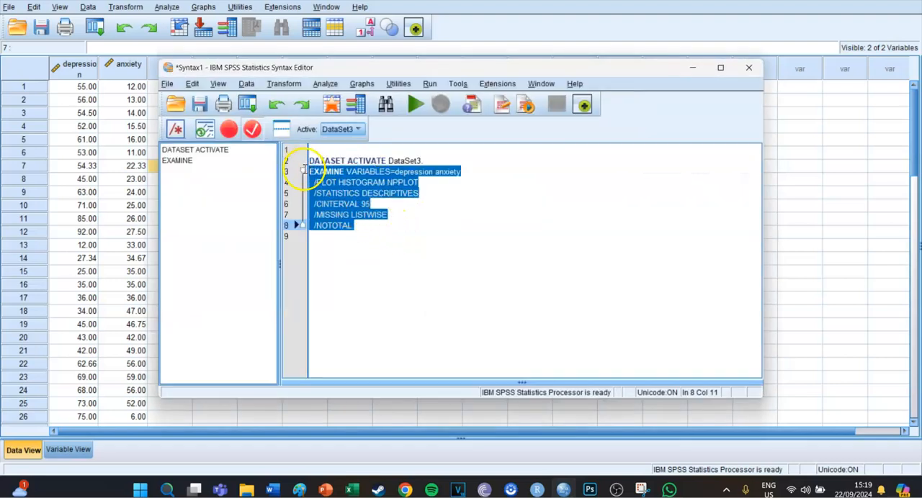
pyautogui.click(416, 105)
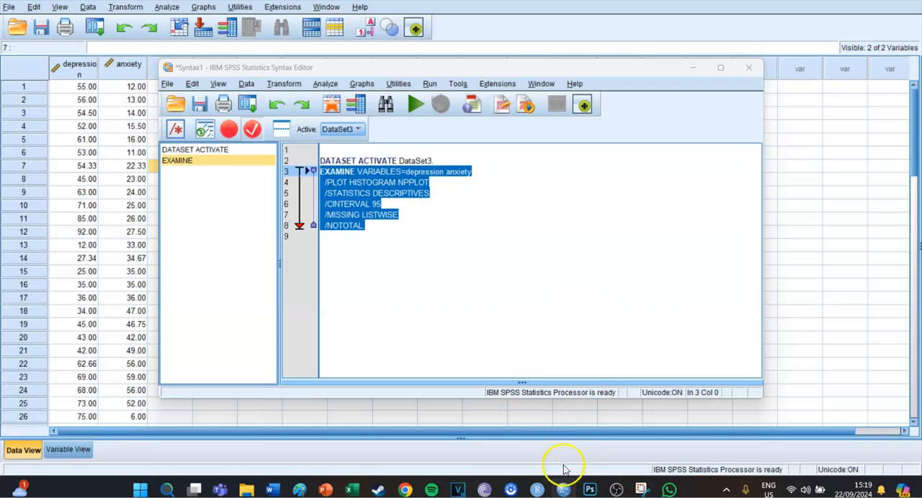
# Step: Open the output document and examine the Descriptives and Tests of Normality tables for depression and anxiety
pyautogui.click(563, 489)
pyautogui.click(470, 438)
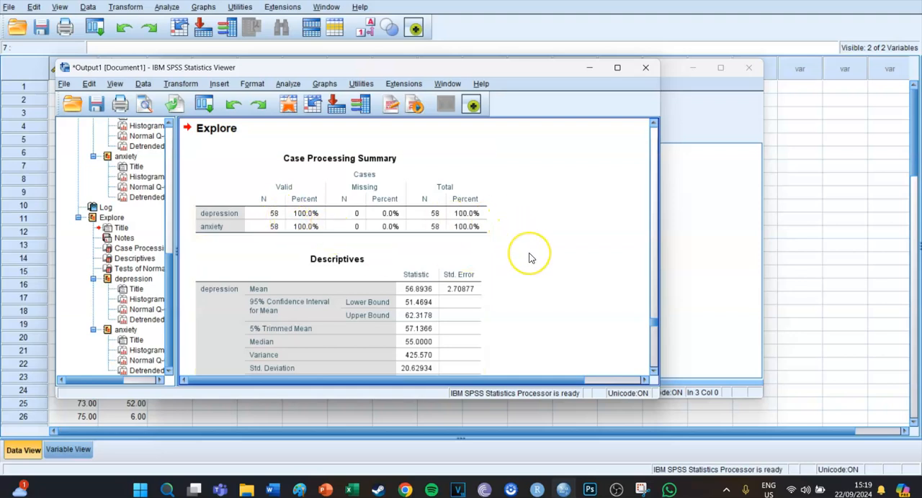
pyautogui.scroll(-10, 529, 258)
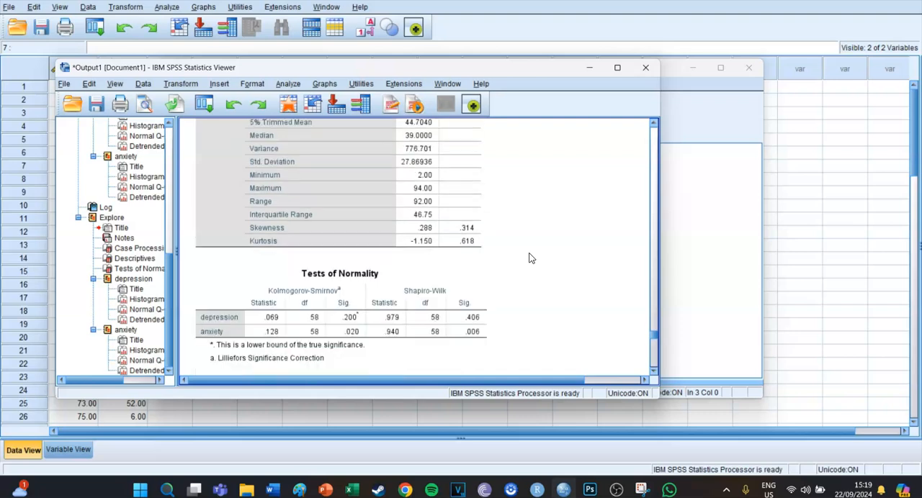
pyautogui.scroll(-3, 529, 258)
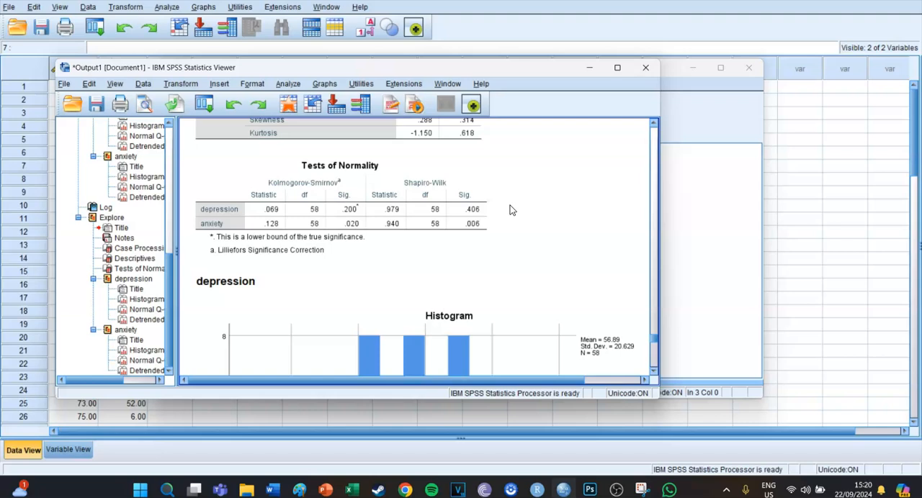
pyautogui.click(472, 209)
pyautogui.click(493, 241)
# Step: Compare the depression and anxiety histograms with the Tests of Normality table, and return to the data sheet
pyautogui.scroll(-5, 572, 240)
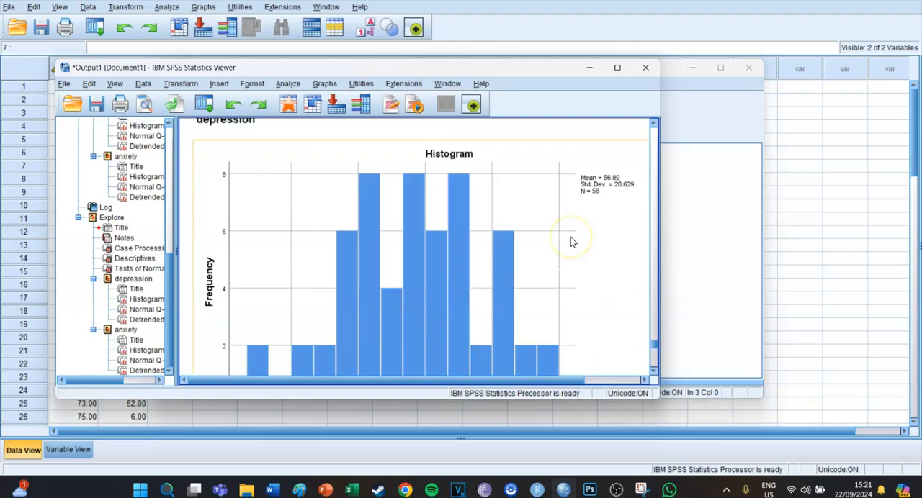
pyautogui.scroll(2, 571, 242)
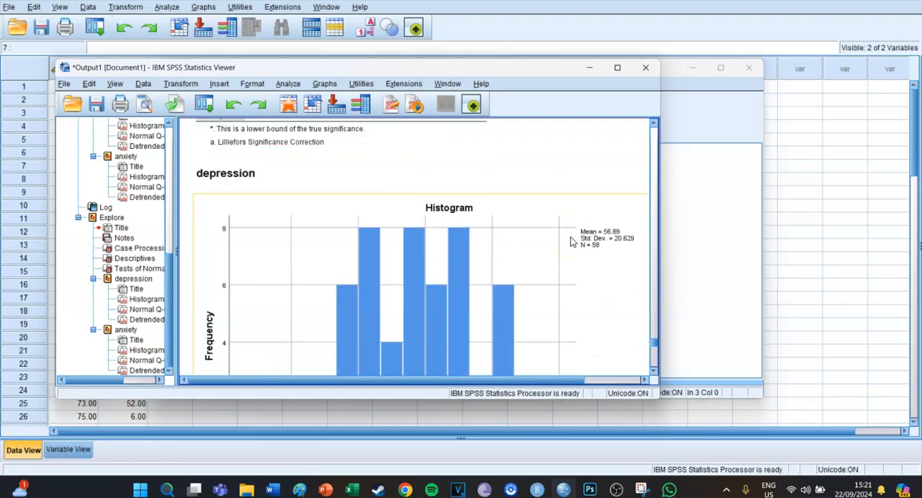
pyautogui.scroll(-6, 570, 242)
pyautogui.scroll(3, 570, 242)
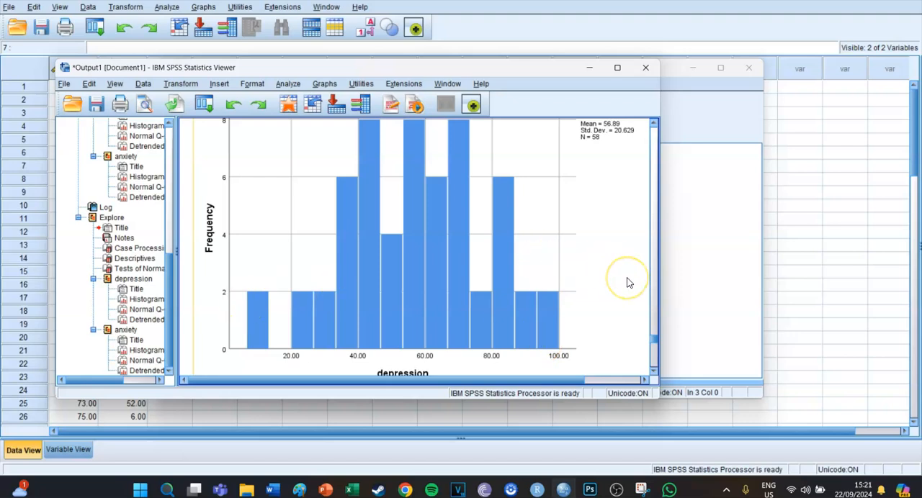
pyautogui.scroll(-15, 626, 283)
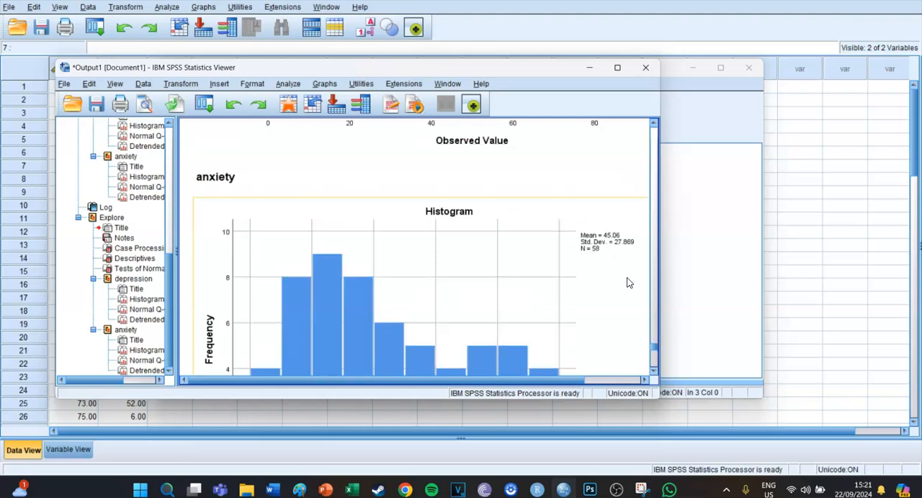
pyautogui.scroll(-3, 560, 275)
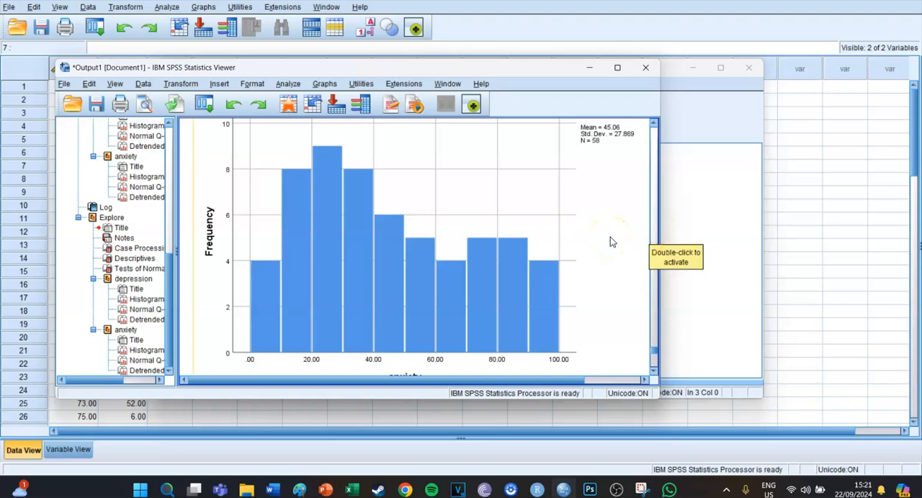
pyautogui.scroll(3, 609, 239)
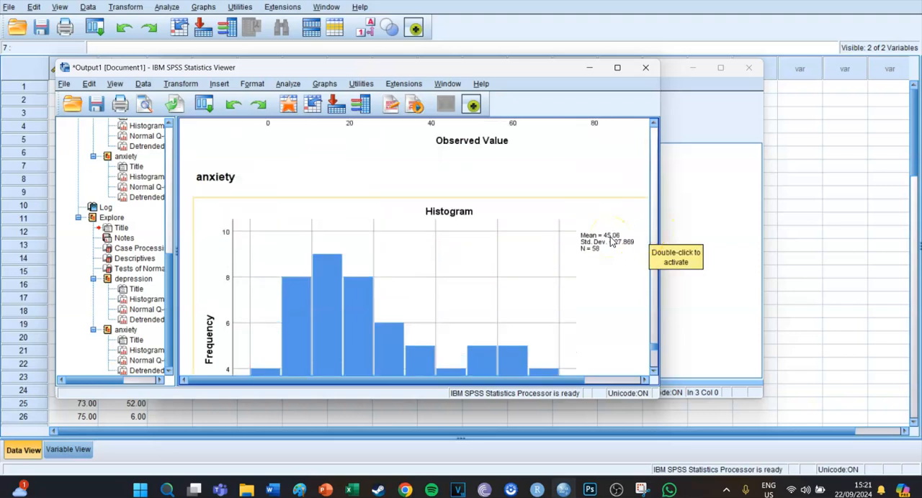
pyautogui.scroll(-2, 609, 239)
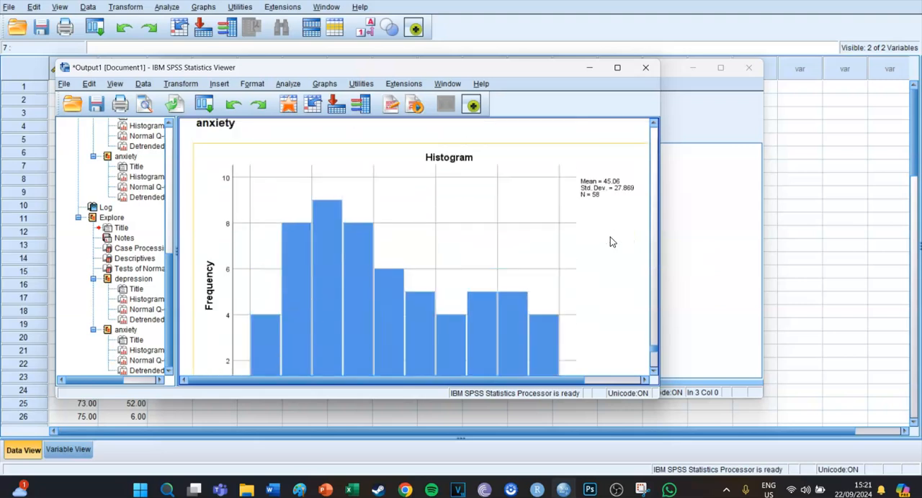
pyautogui.scroll(7, 610, 239)
pyautogui.scroll(10, 610, 241)
pyautogui.scroll(-2, 610, 241)
pyautogui.scroll(-8, 610, 241)
pyautogui.scroll(4, 610, 241)
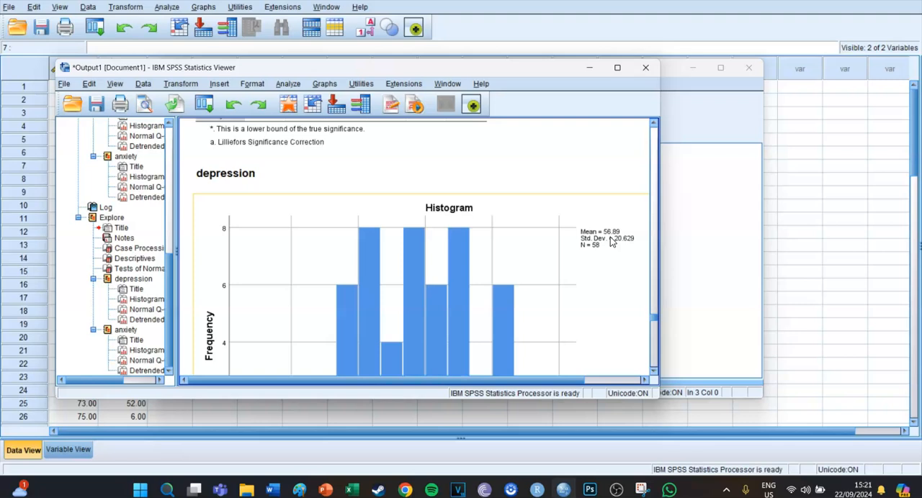
pyautogui.scroll(2, 610, 241)
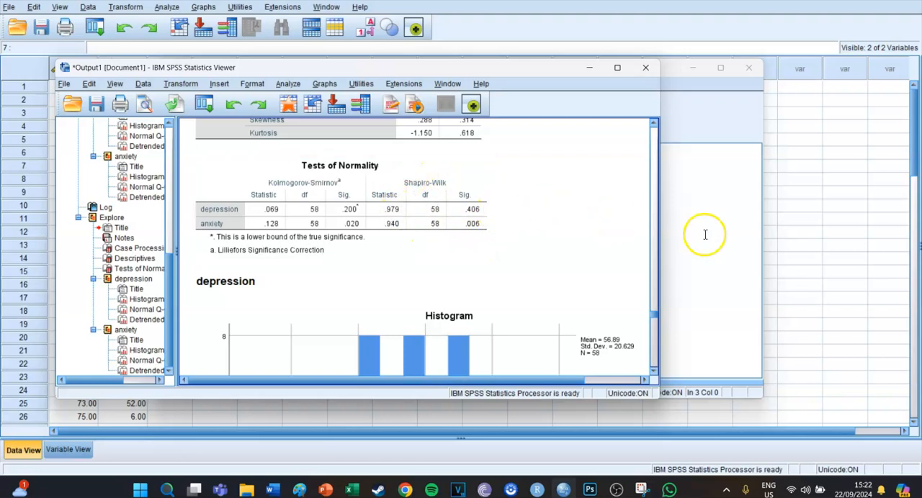
pyautogui.click(799, 245)
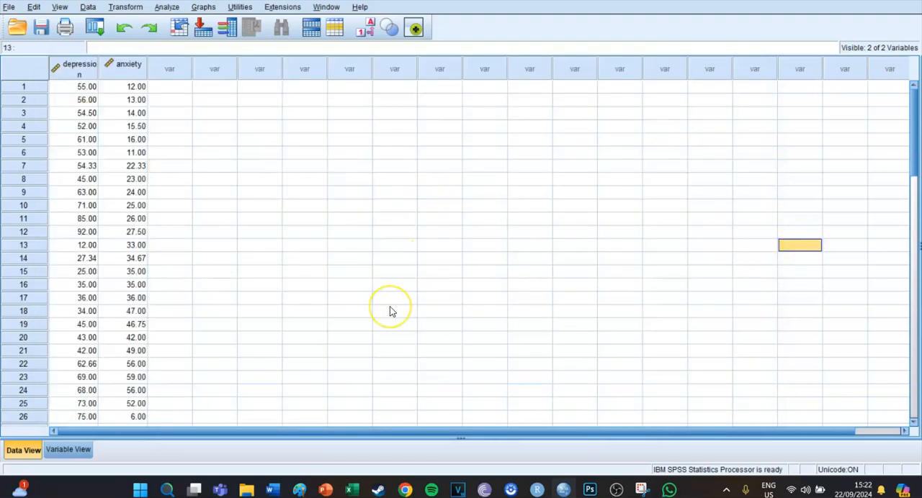